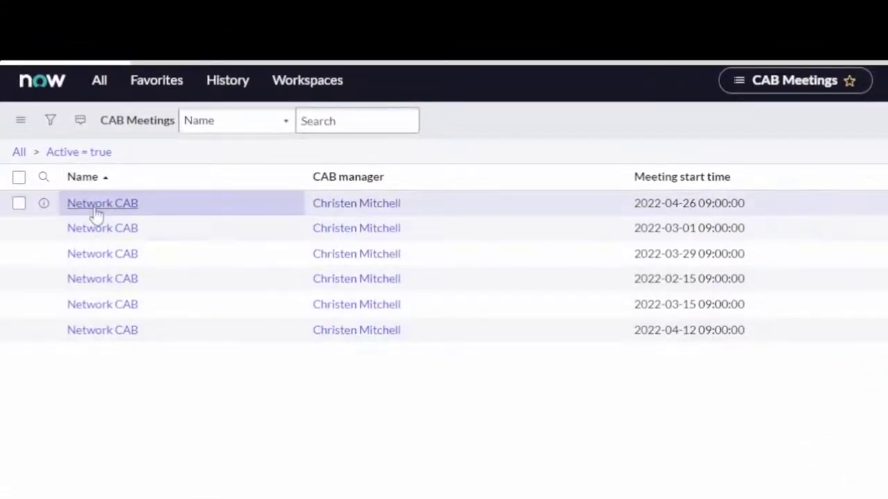
click(97, 214)
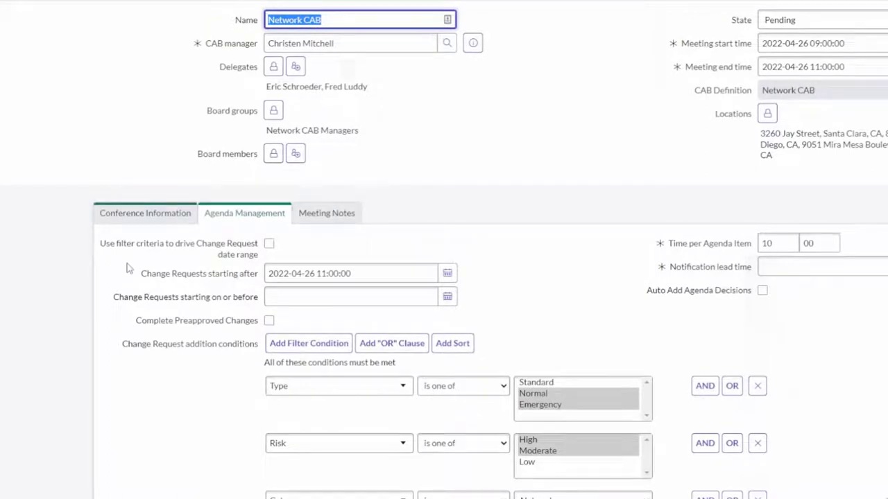
click(158, 213)
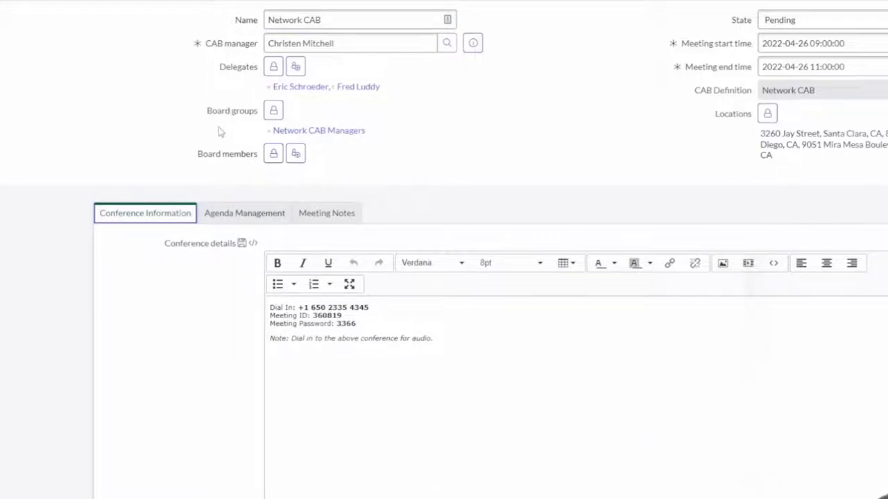
scroll(220, 131, down, 1)
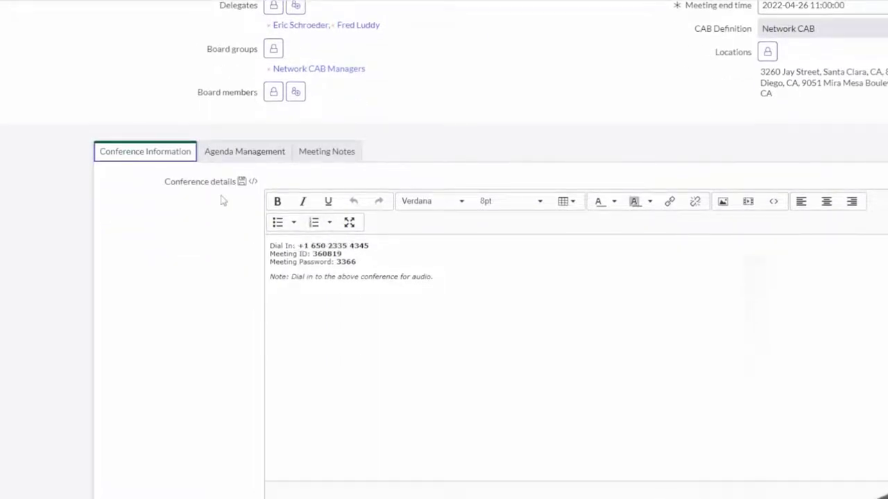
Step: Examine the meeting's agenda management settings, covering the change request date range and the change request addition conditions
click(216, 156)
scroll(196, 181, down, 2)
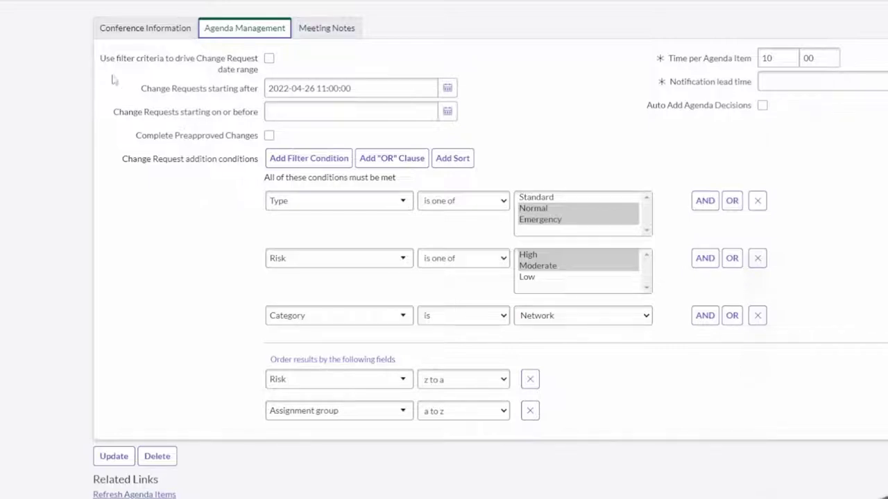
drag(91, 69, 484, 132)
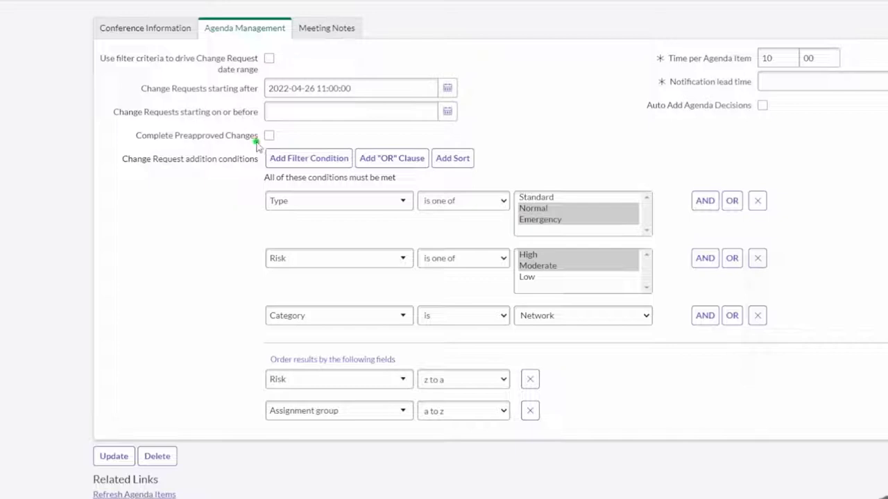
drag(254, 139, 784, 338)
Step: Examine the agenda's sort order and agenda items, and open the meeting's attendees list
scroll(235, 288, down, 5)
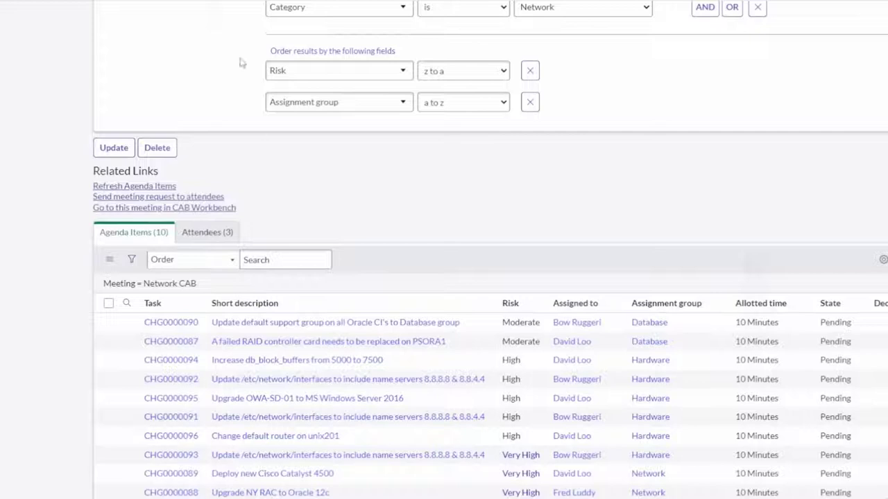
mouse_move(242, 49)
mouse_down()
mouse_move(513, 130)
mouse_move(581, 137)
mouse_up()
click(227, 234)
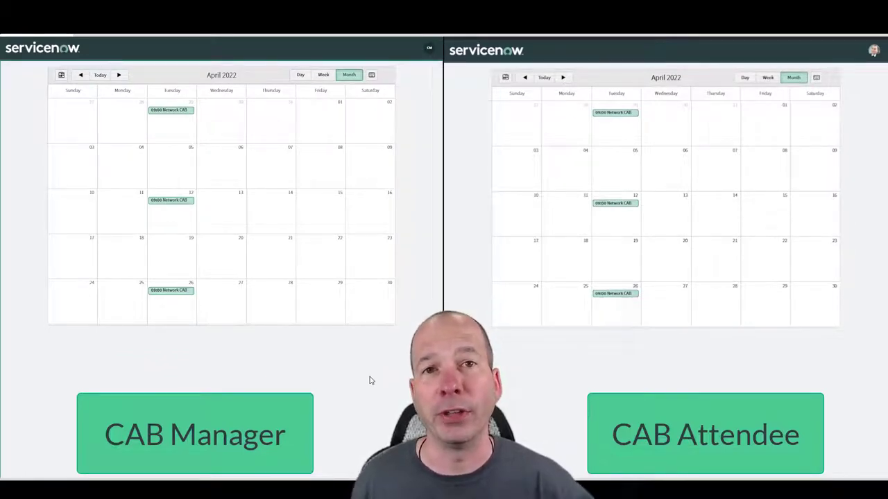
Step: Open the 26 April Network CAB meeting from both the manager's and the attendee's calendars, and start it as manager
mouse_move(167, 296)
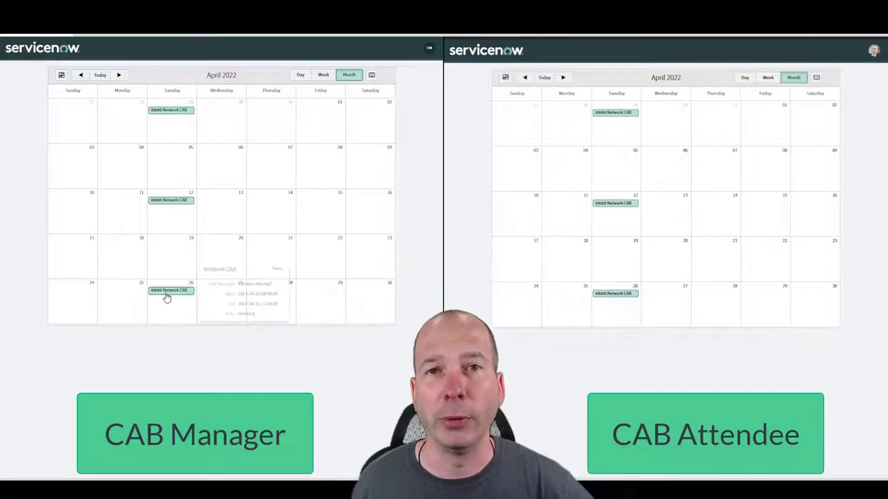
click(278, 269)
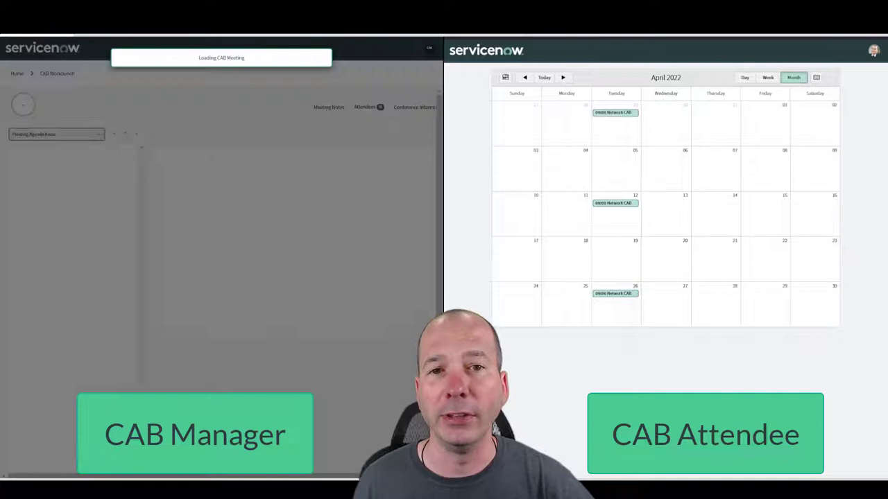
mouse_move(611, 295)
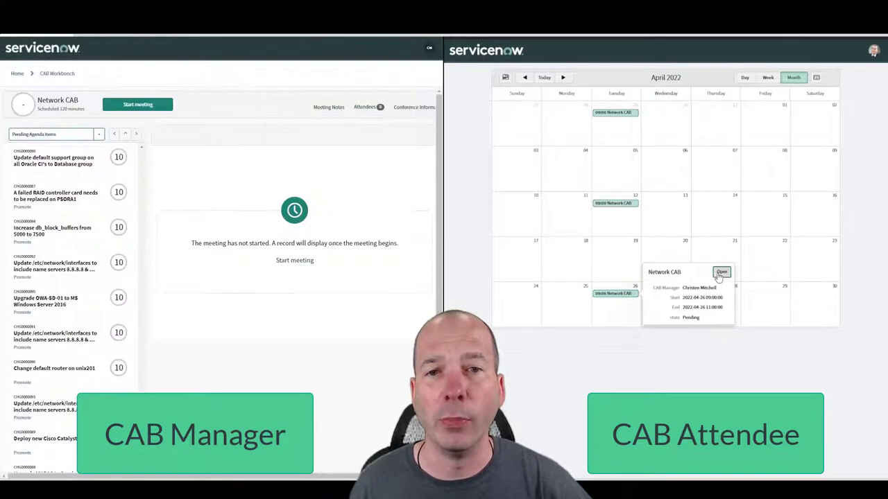
click(721, 273)
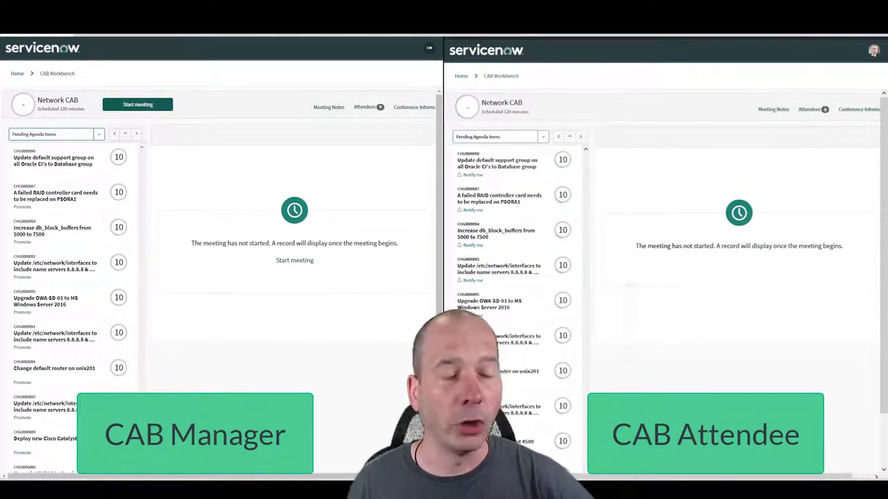
click(129, 104)
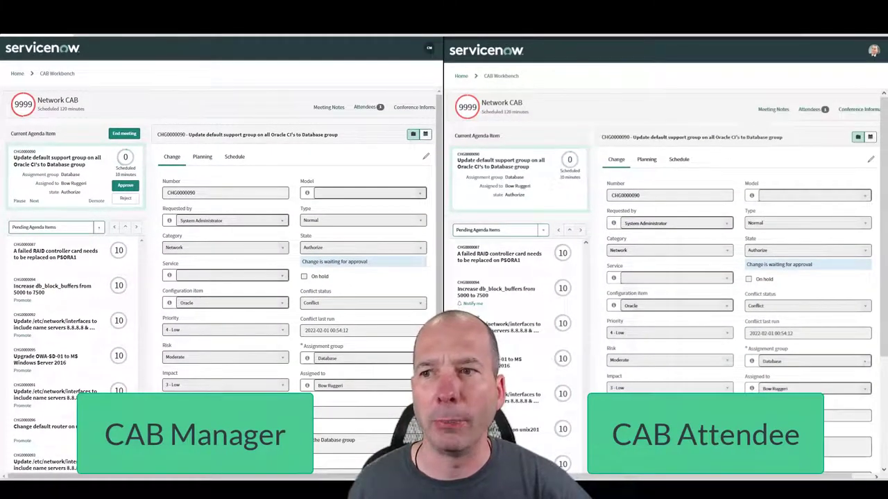
Step: Pause the current Oracle CI support group agenda item and move the meeting to the next item without approving it
click(19, 201)
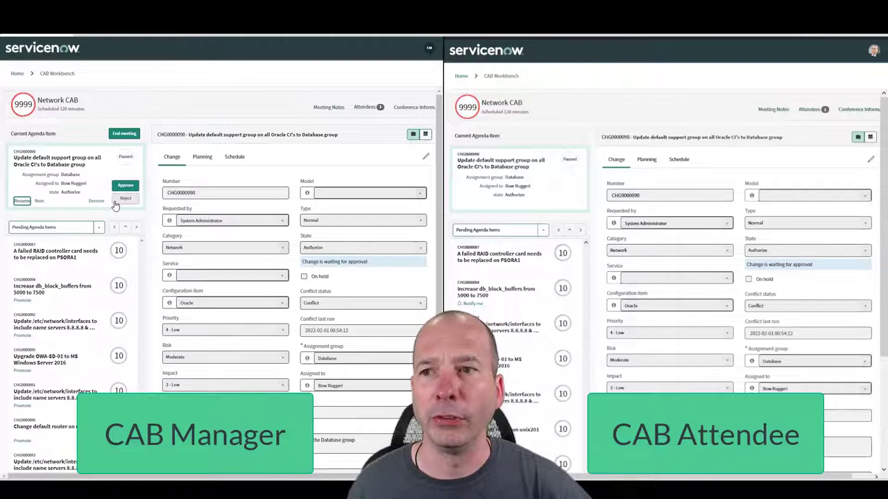
click(42, 202)
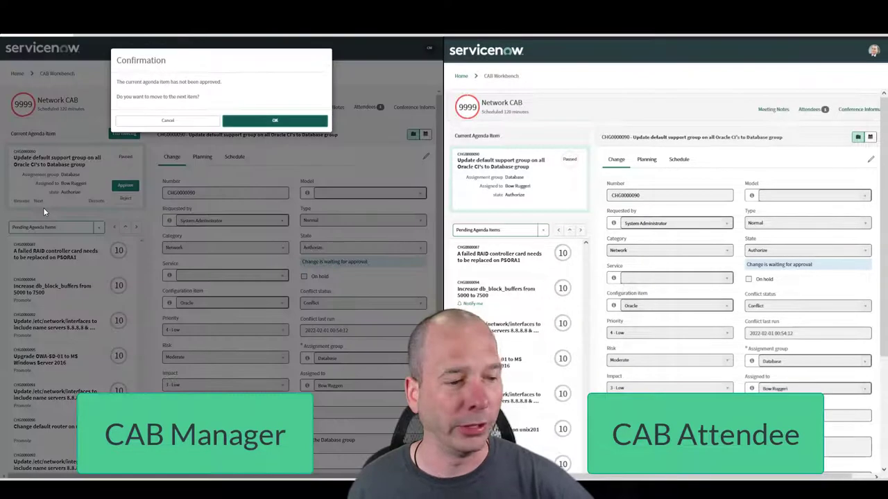
click(277, 121)
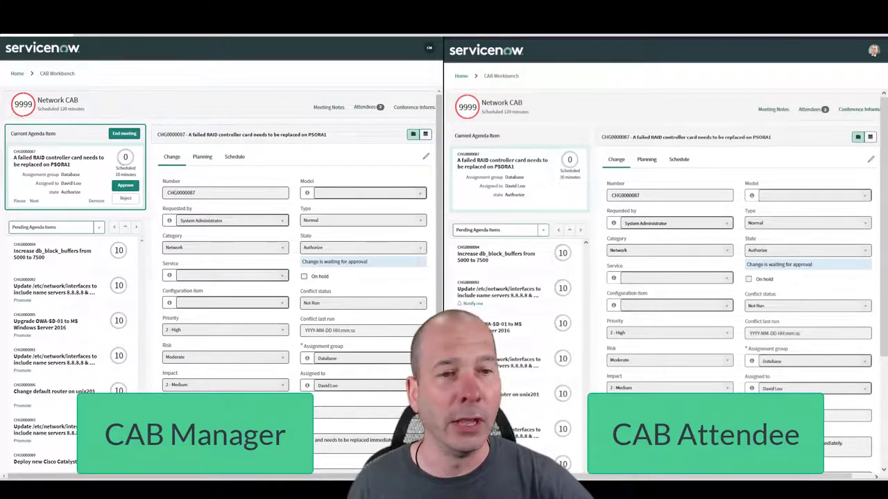
Step: As attendee, review the RAID controller change's planning, schedule and calendar views, and return to its main change details
click(652, 161)
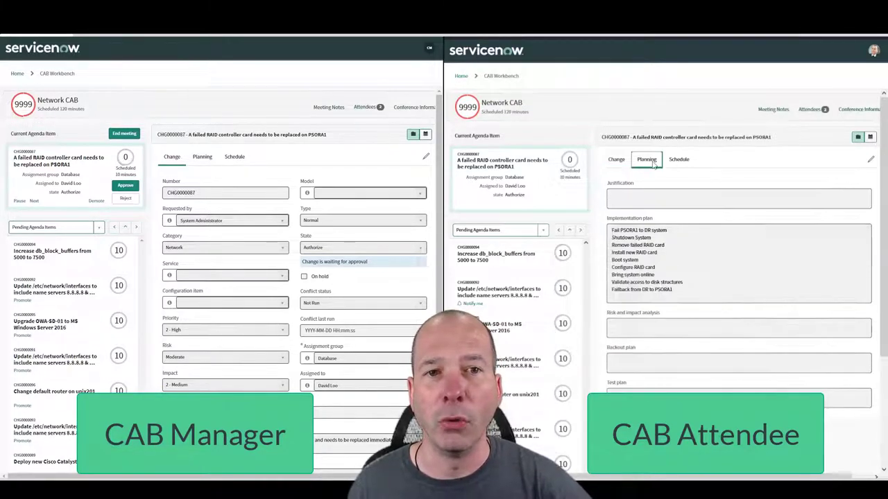
click(684, 163)
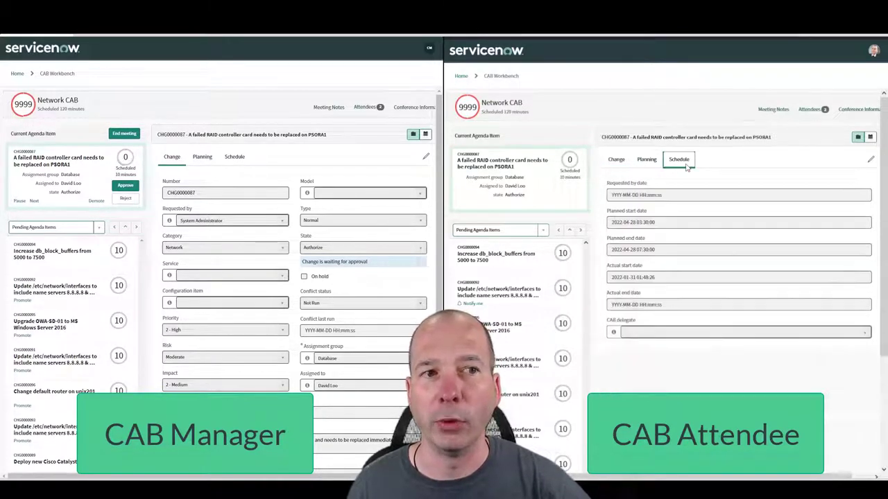
click(870, 137)
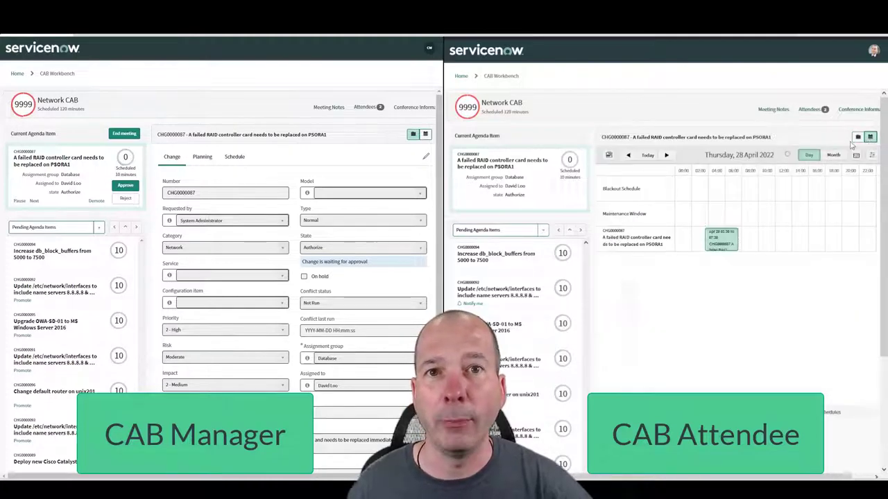
click(858, 136)
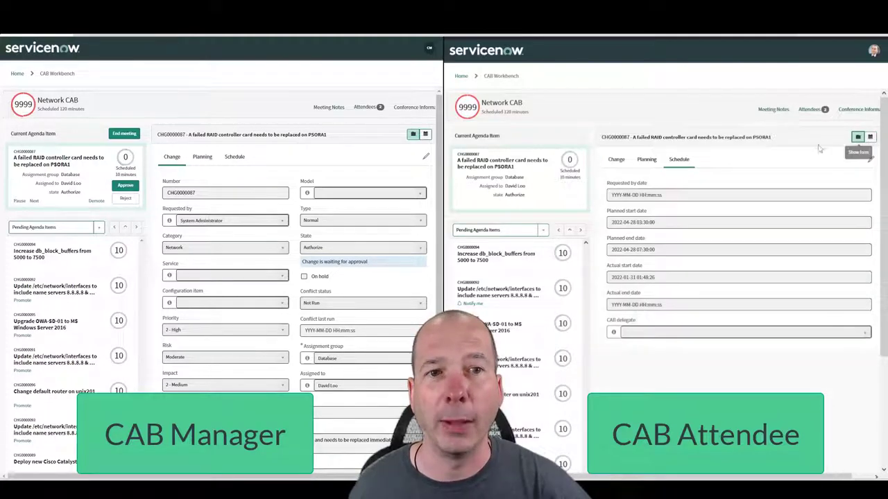
click(646, 159)
click(616, 160)
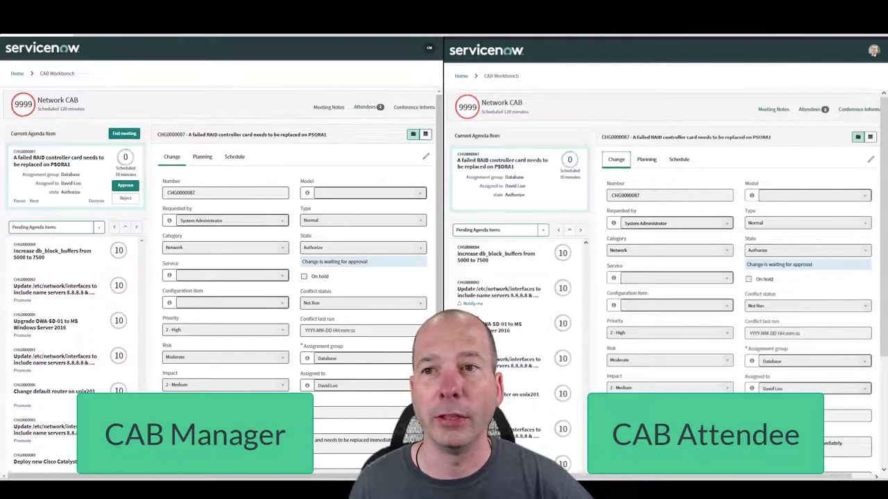
Step: As CAB manager, review the RAID controller change's planning, schedule and calendar views, and return to its change details
click(203, 157)
click(234, 157)
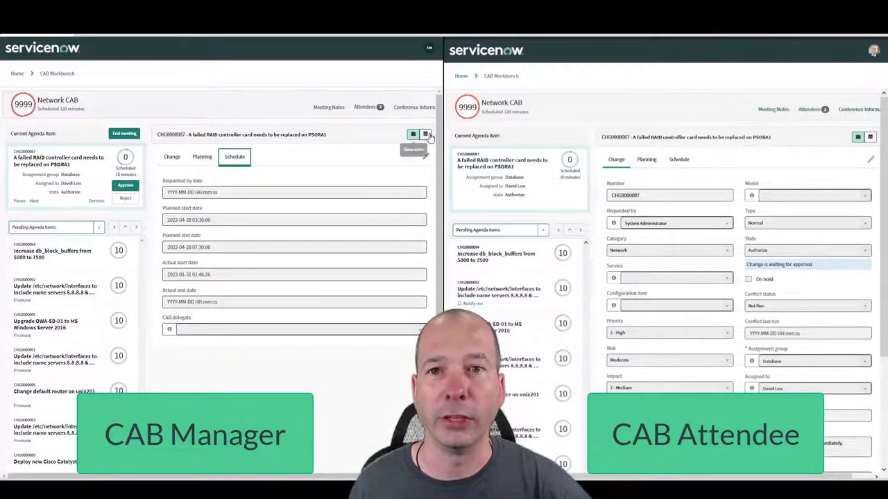
click(427, 135)
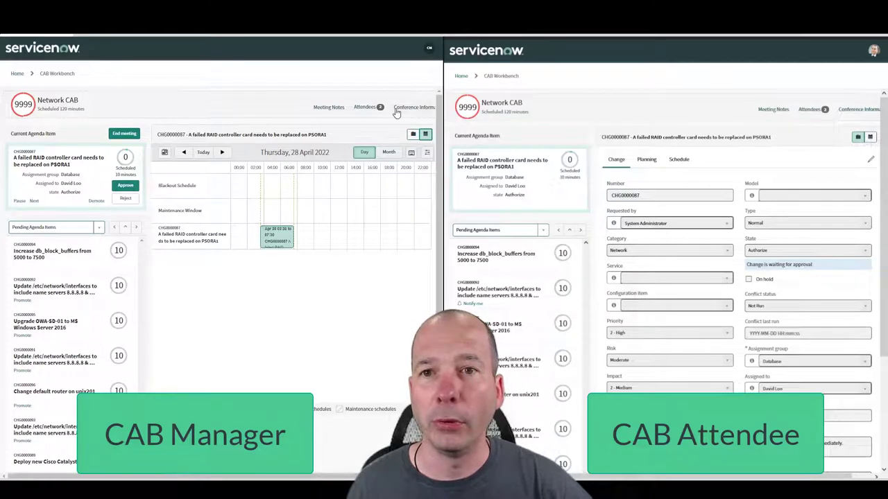
click(412, 134)
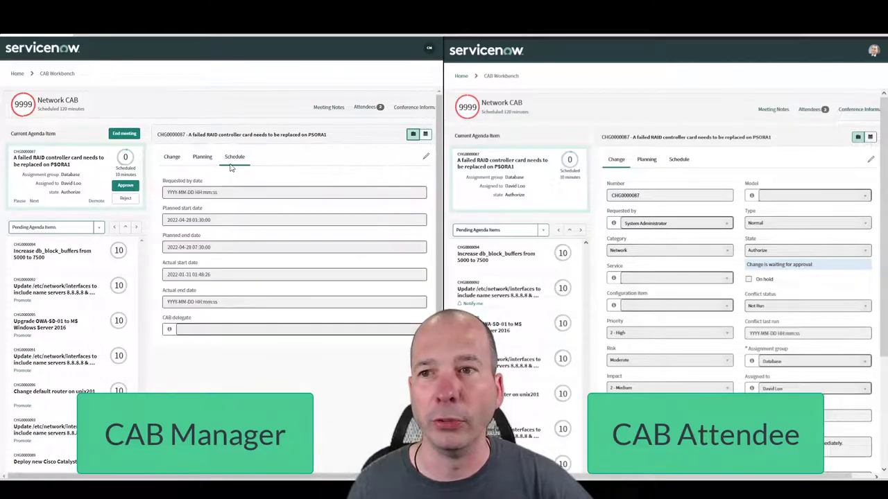
click(176, 159)
Step: Enter "fasdfal;djfsfjd" in the manager's meeting notes, check the notes as attendee, and close both notes windows
click(331, 106)
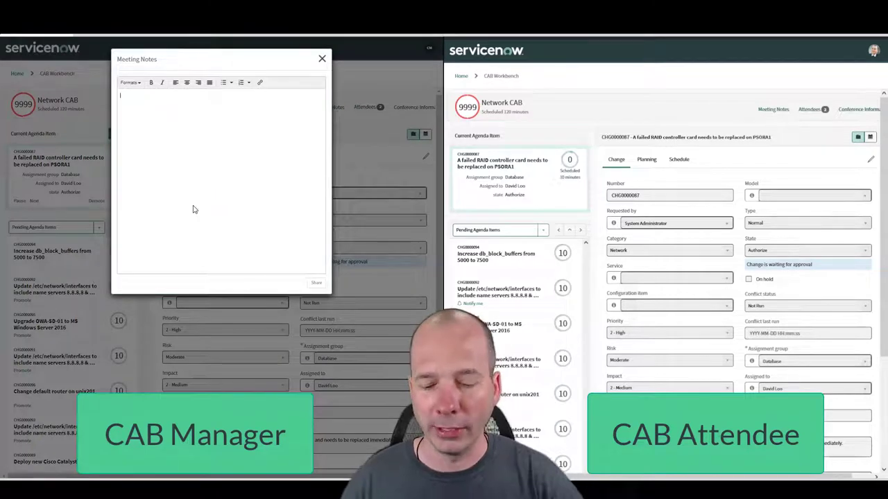
text(fasdfal;djfsfjd)
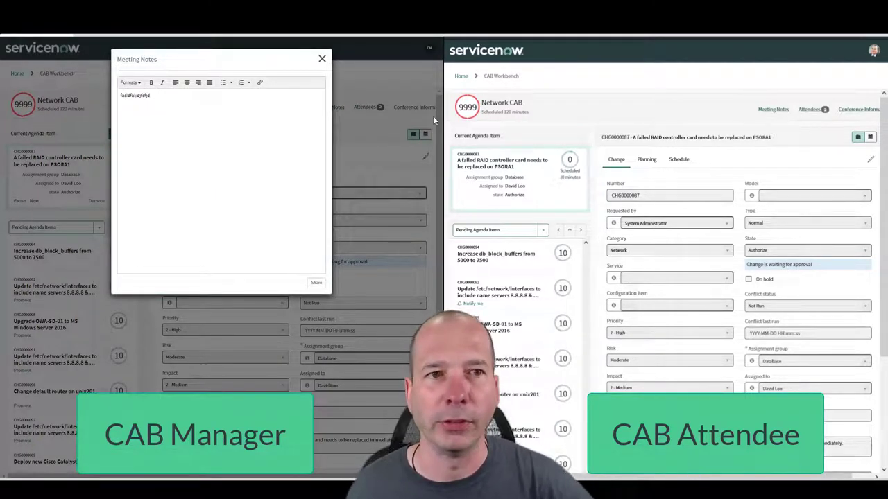
click(774, 111)
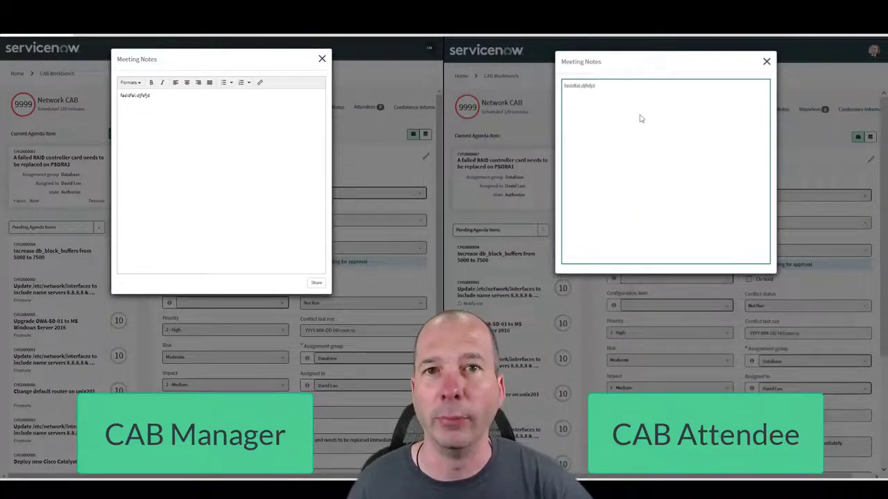
click(766, 61)
click(322, 58)
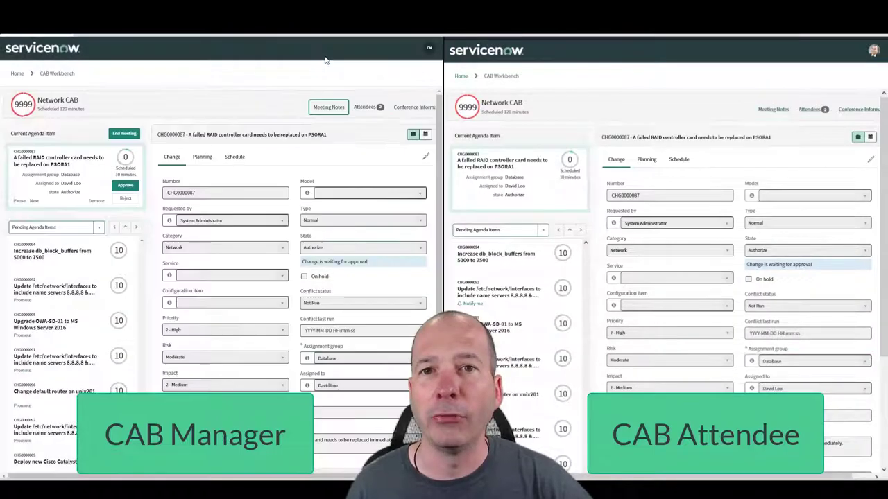
Step: Approve the RAID controller change for the CAB Approval group with the comment "sdvdsdv"
click(125, 186)
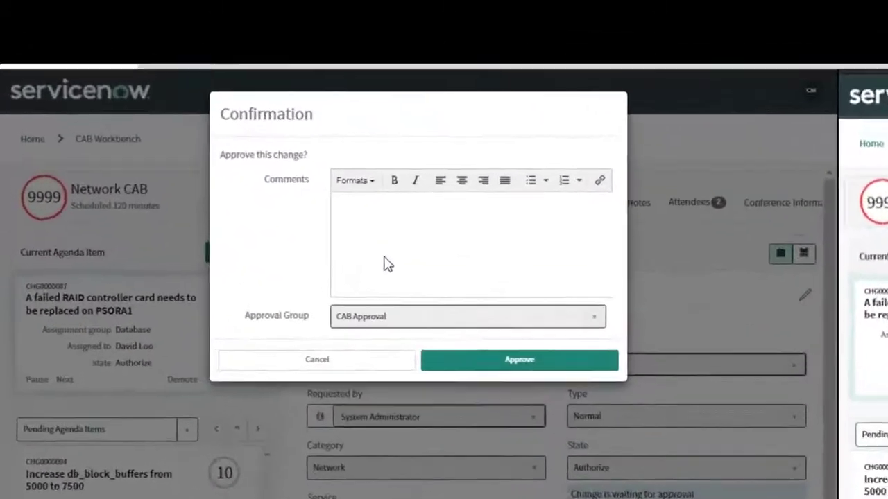
text(sdvdsdv)
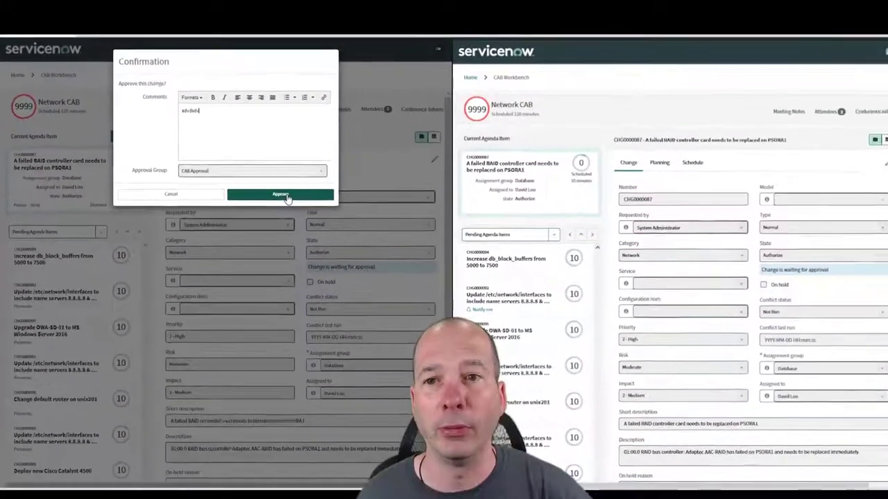
click(562, 383)
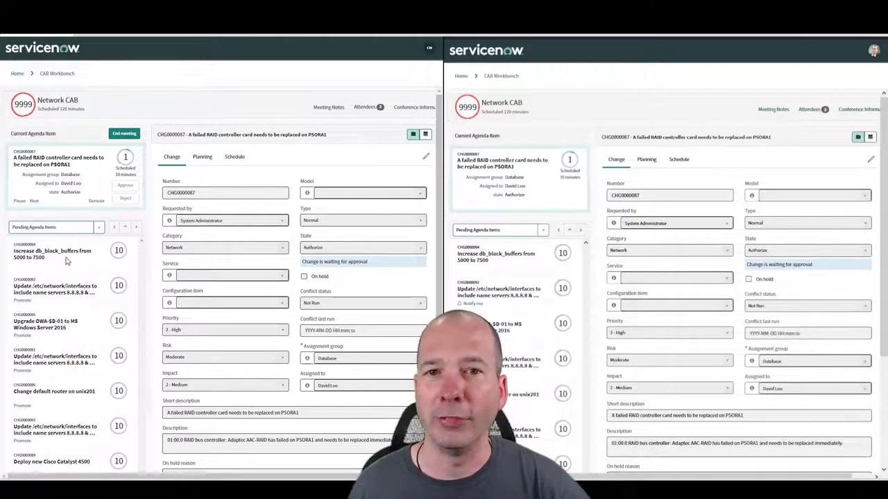
Step: Advance the meeting from the RAID controller change to the next pending agenda item
click(33, 201)
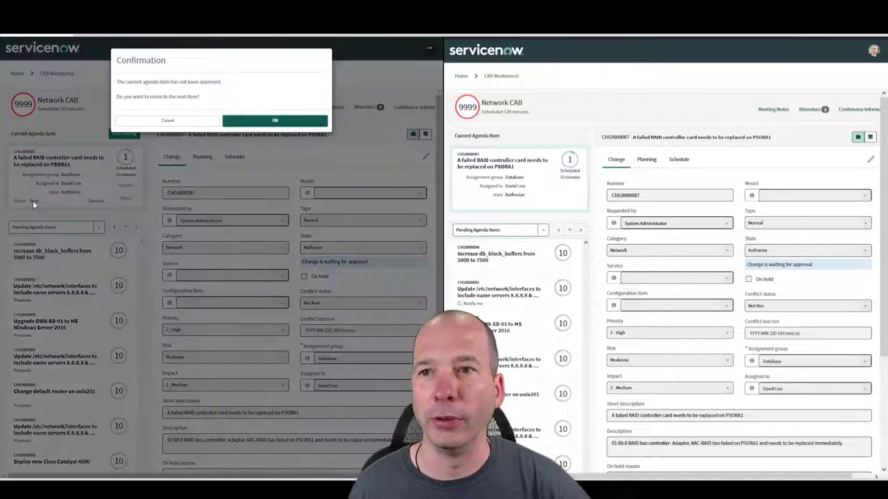
click(197, 123)
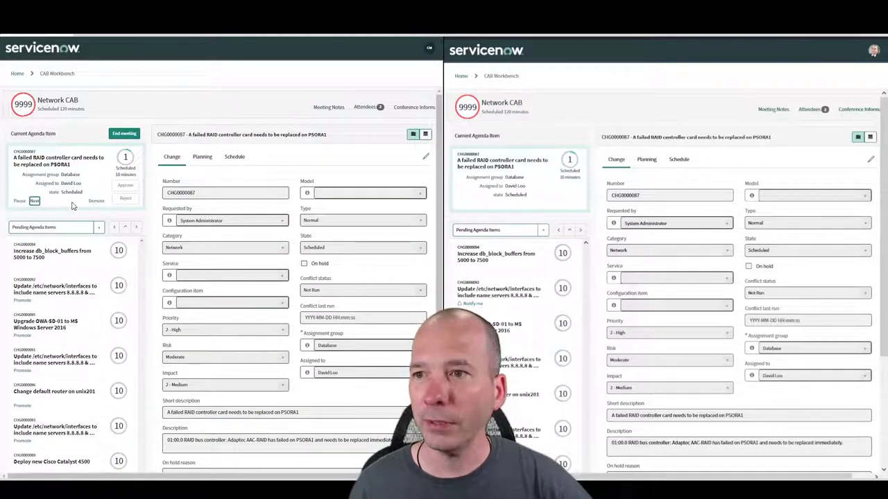
click(35, 201)
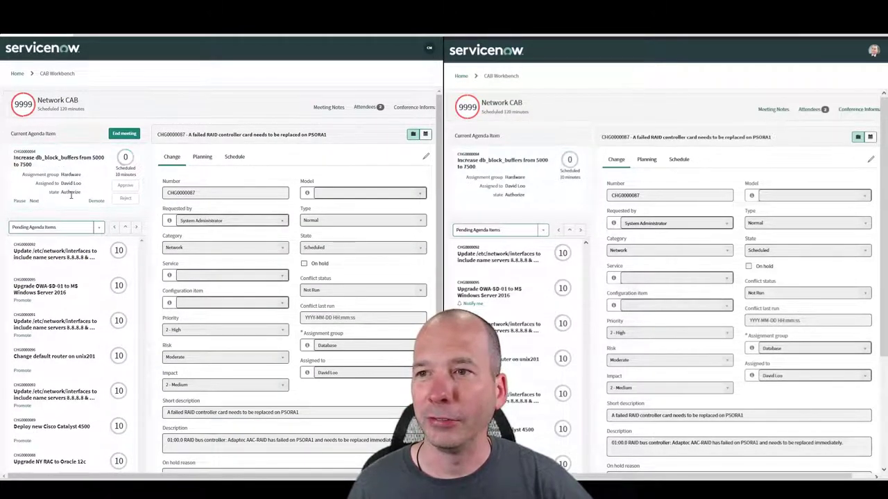